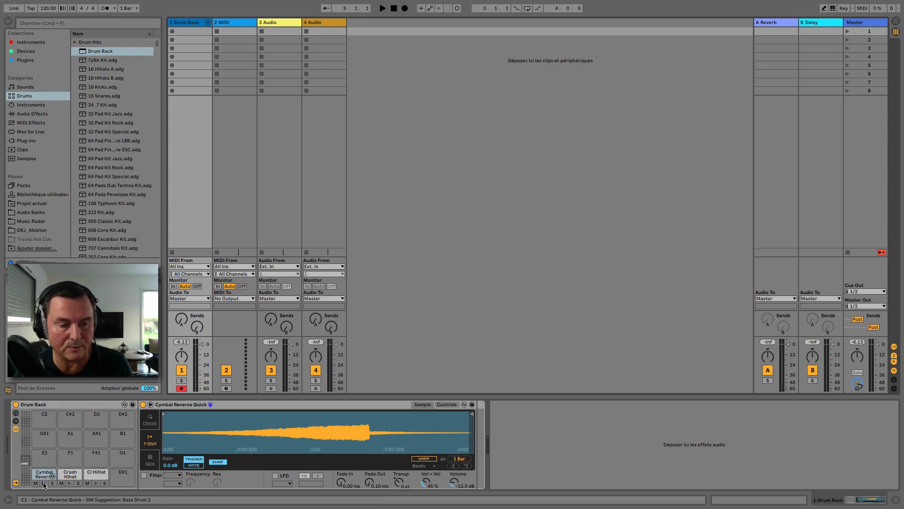
Step: Preview the Cymbal Reverse, Crash Hihat and Cl HiHat pads of the Drum Rack one after another
left_click(43, 484)
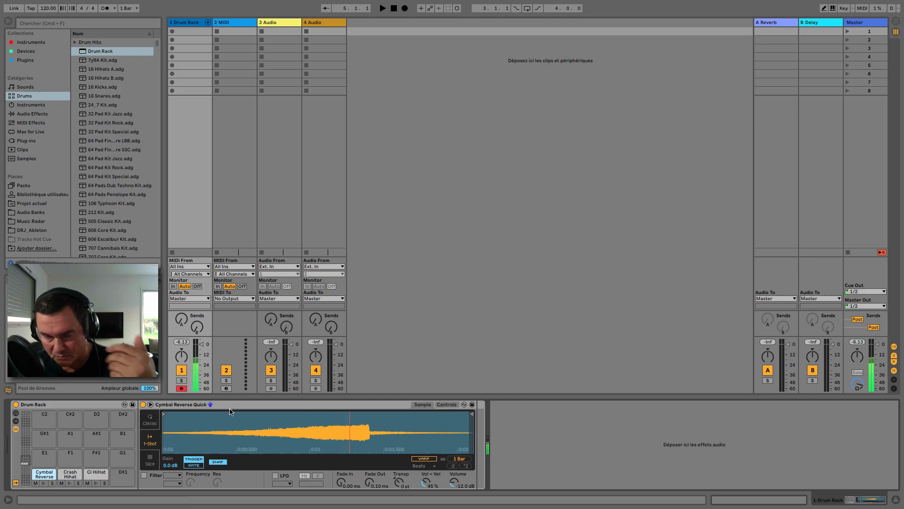
left_click(71, 483)
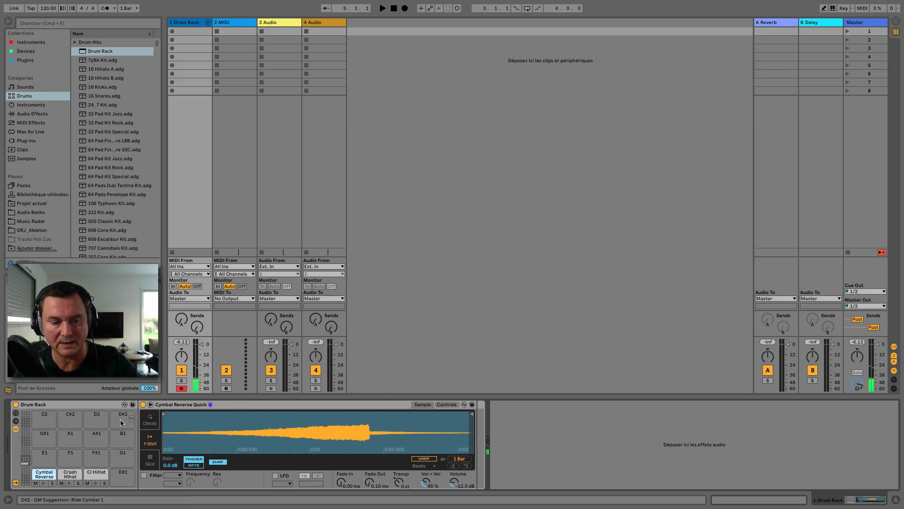
left_click(97, 484)
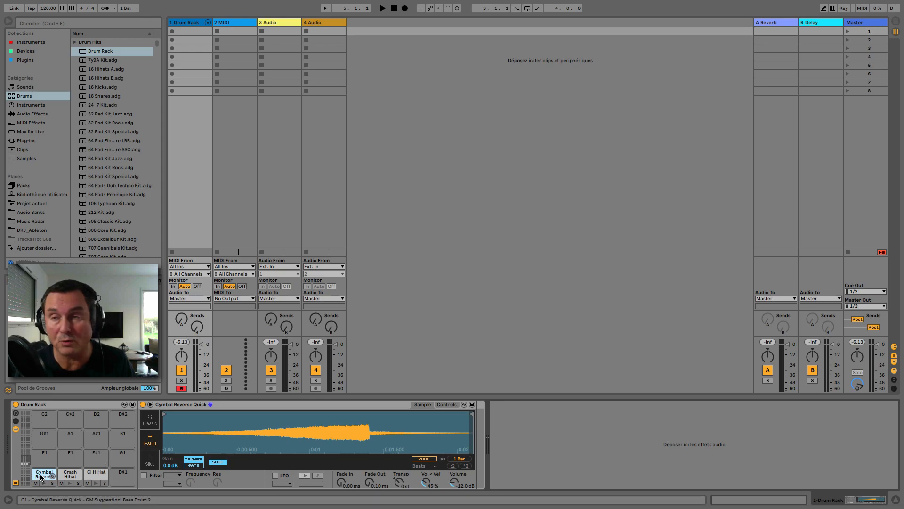
Step: Show the Drum Rack's chain list with its input/output settings and examine the choke group options for the Cymbal Reverse chain
left_click(16, 423)
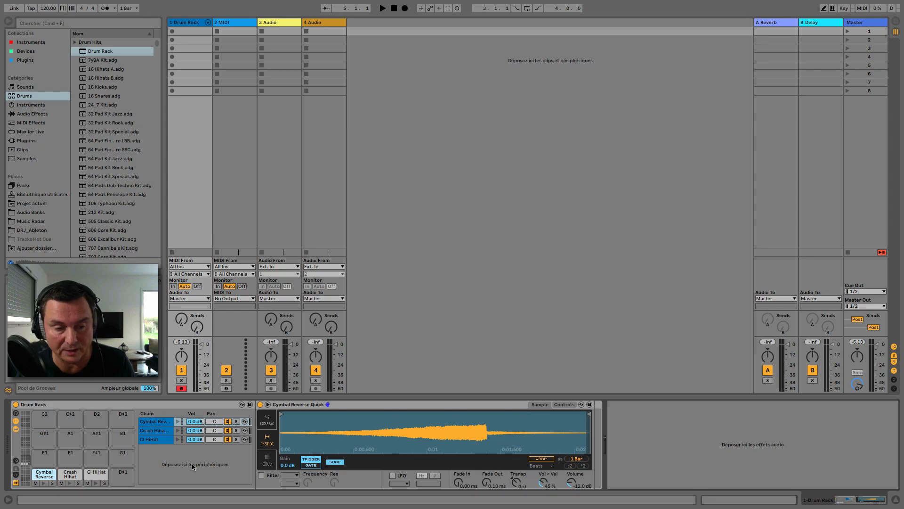
left_click(16, 460)
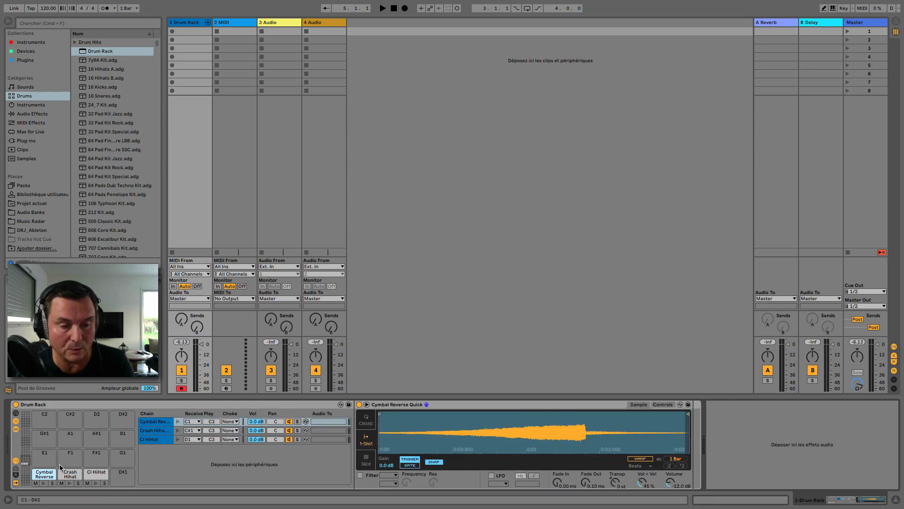
left_click(236, 421)
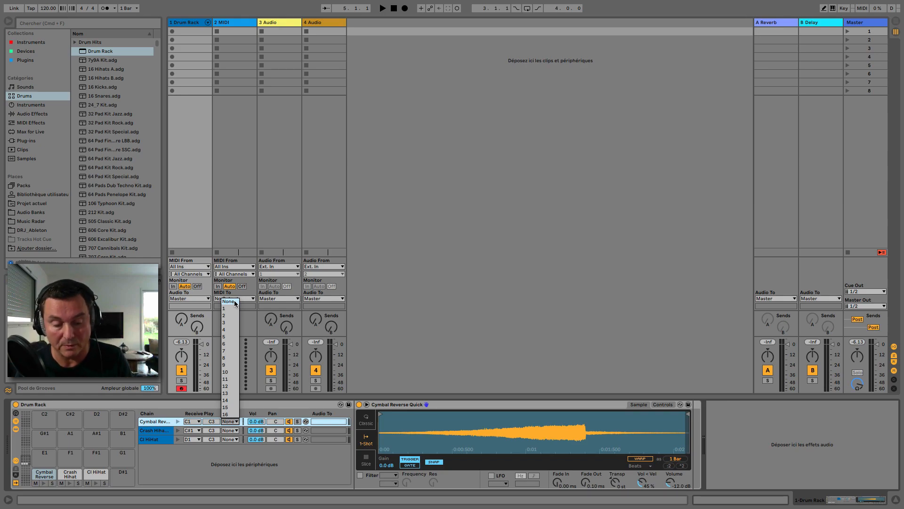
left_click(207, 465)
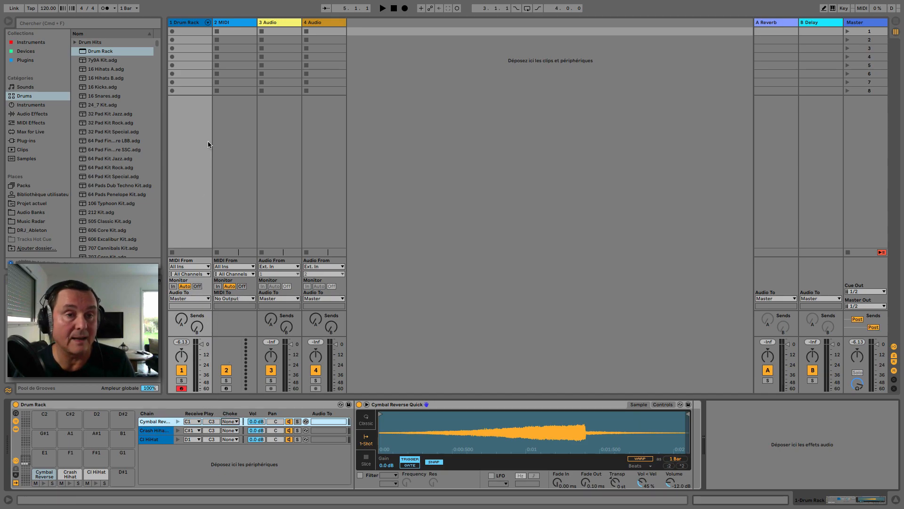
Step: Create a MIDI clip in the Drum Rack track's first slot with a Cymbal Reverse Quick note extended by Legato over the bar, and launch it
double_click(186, 34)
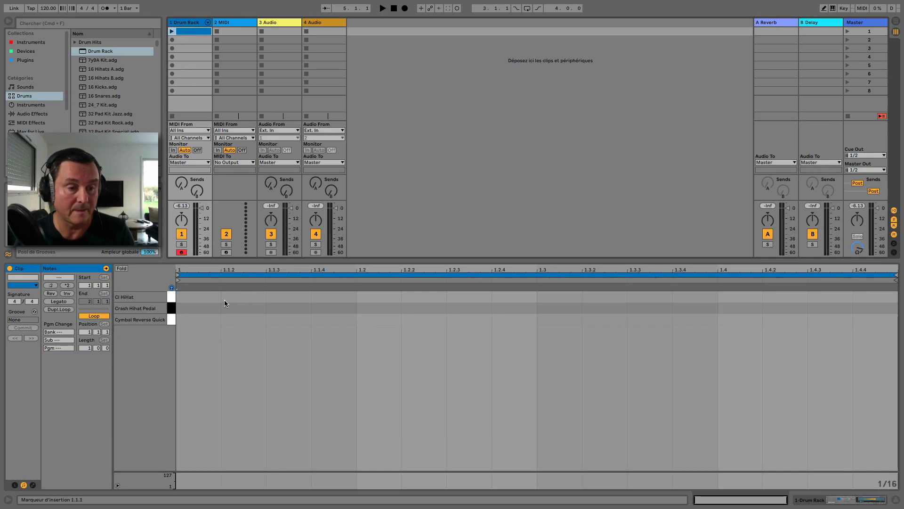
double_click(196, 321)
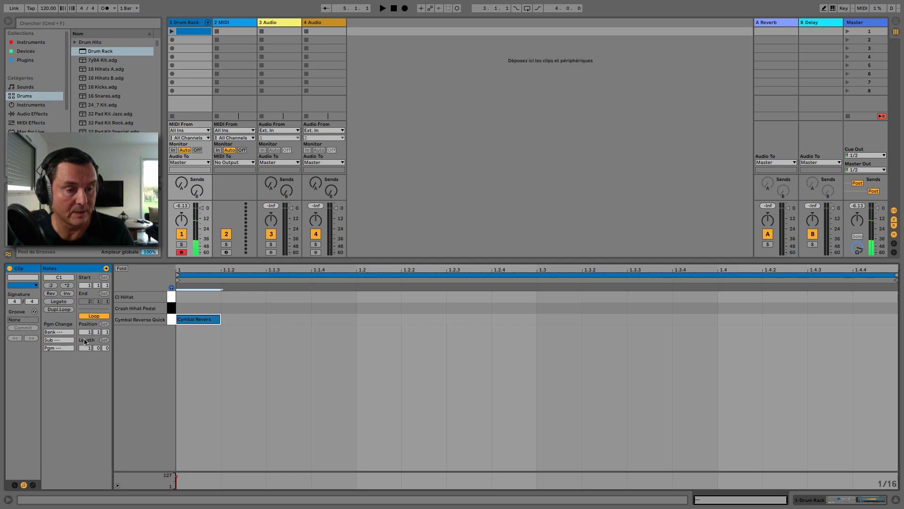
left_click(60, 303)
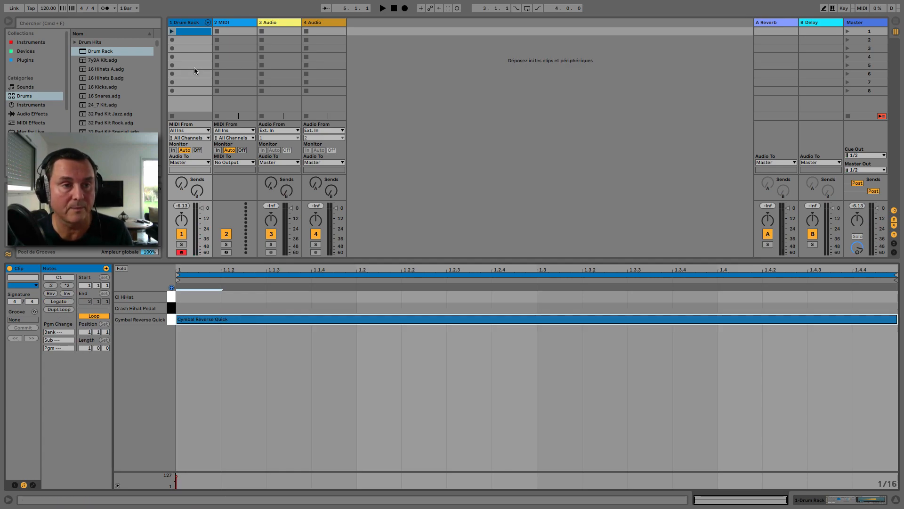
left_click(172, 31)
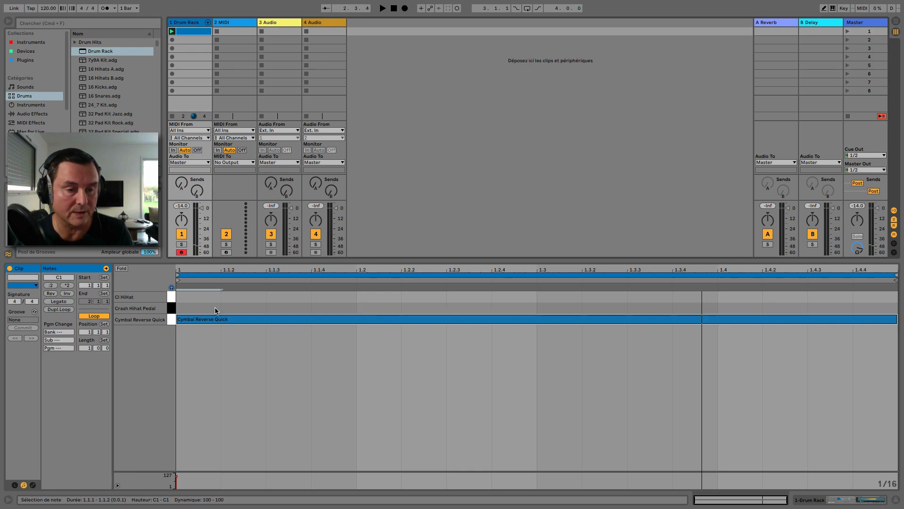
Step: Add a long Crash Hihat Pedal note from about beat 1.2 to 1.4.4 and play the clip
double_click(280, 308)
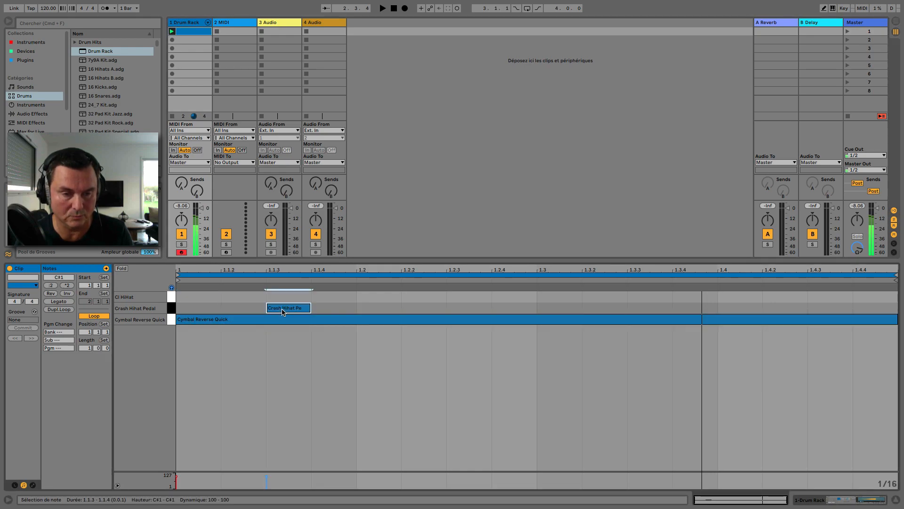
left_click_drag(309, 308, 854, 313)
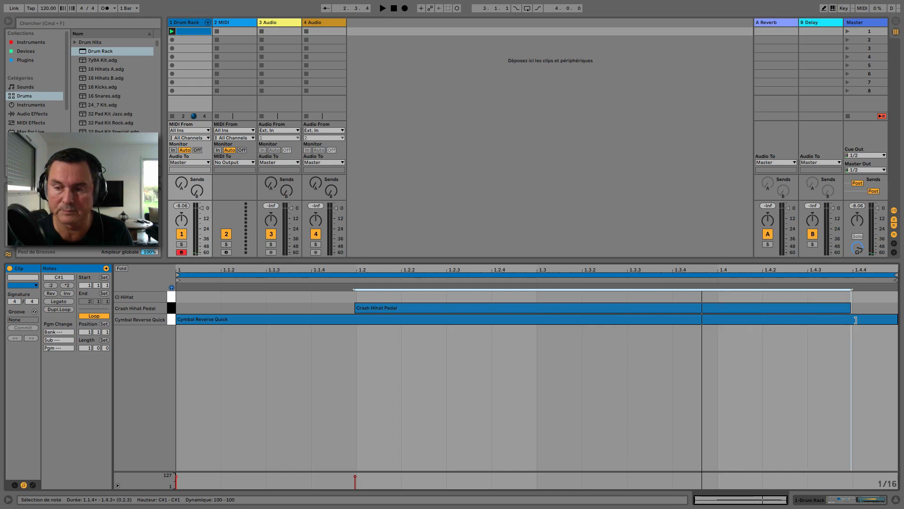
key("space")
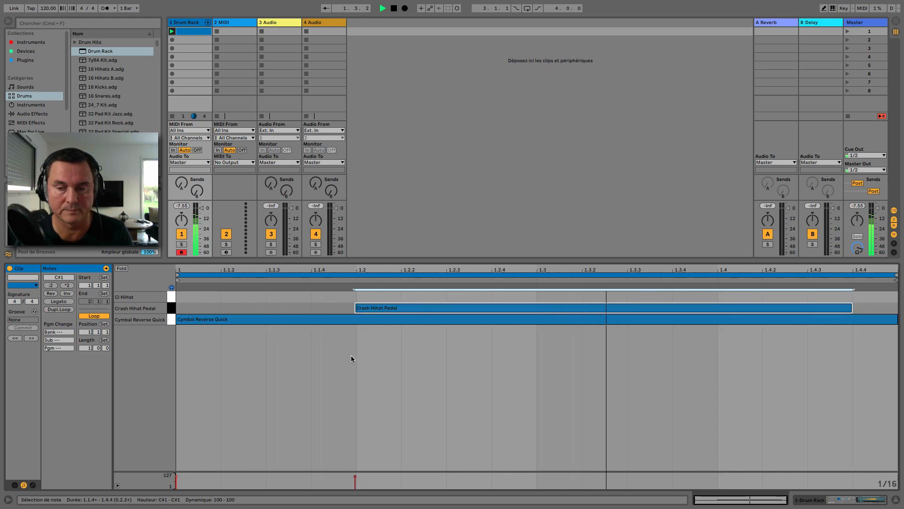
key("space")
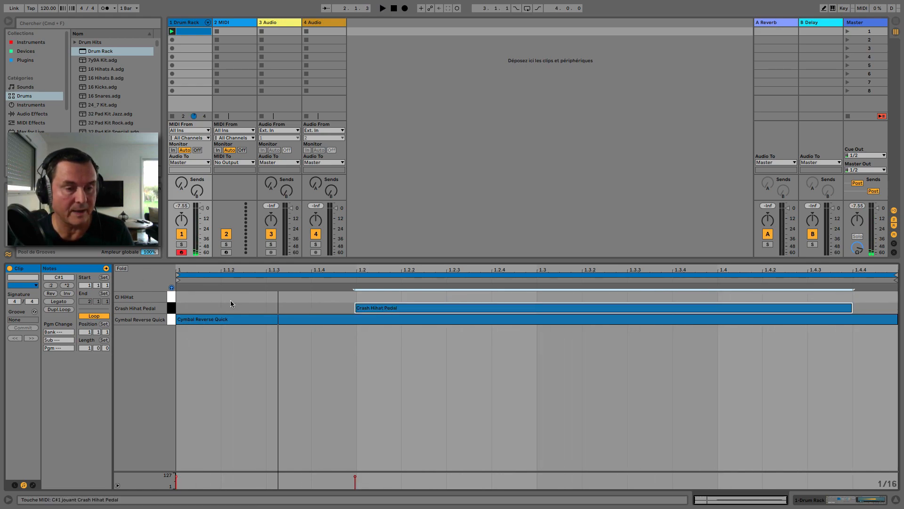
Step: Add a sixteenth-long Cl HiHat note at beat 1.3 and play the clip
double_click(544, 298)
key("space")
key("space")
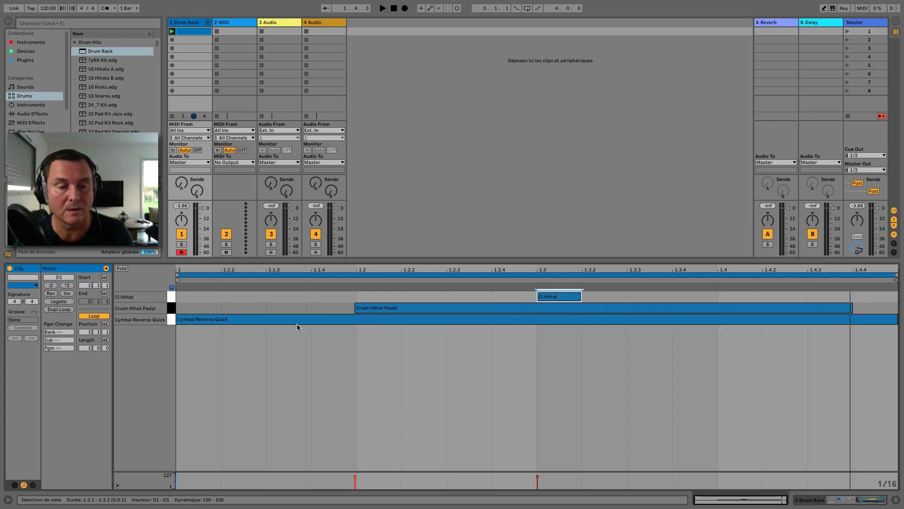
Step: Assign the Crash Hihat and Cl HiHat chains of the Drum Rack to choke group 1
left_click(192, 22)
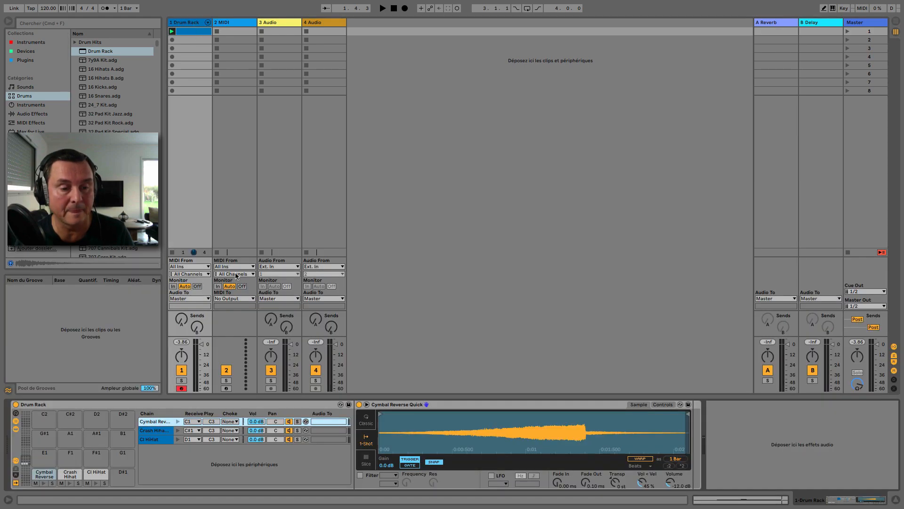
left_click(230, 434)
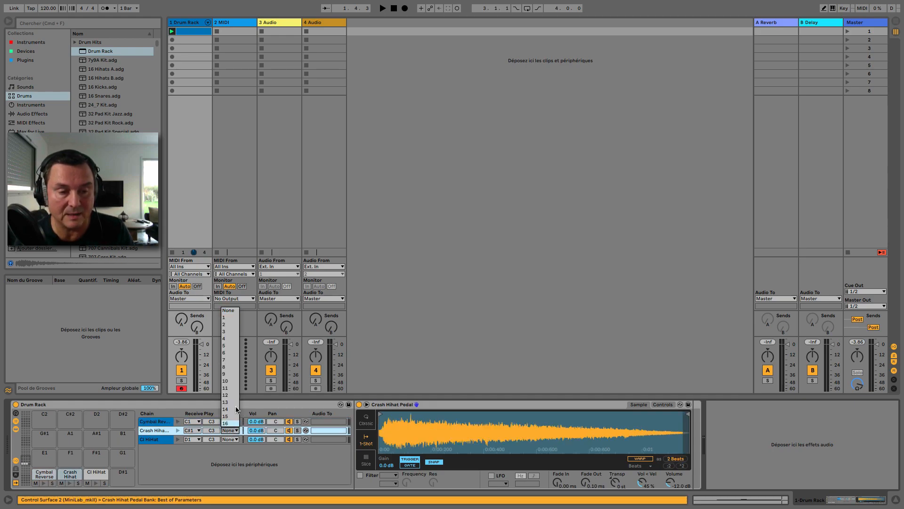
left_click(230, 317)
left_click(231, 439)
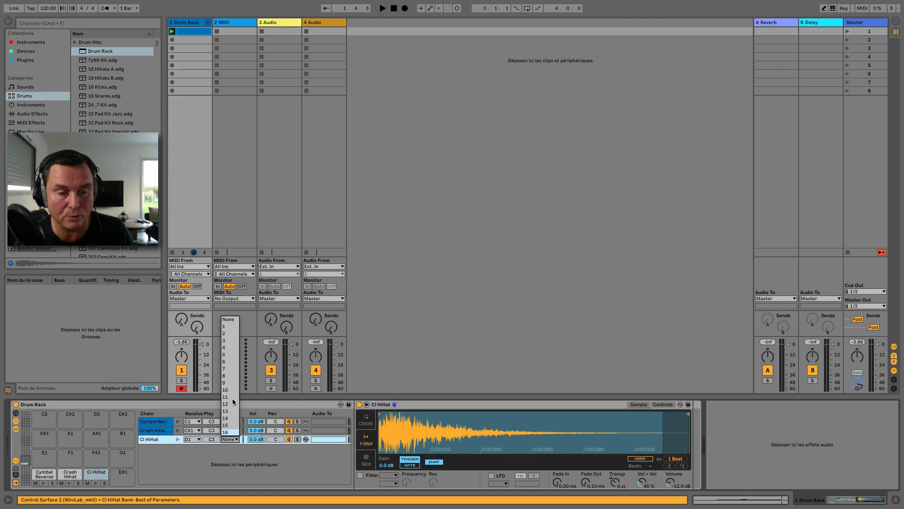
left_click(229, 327)
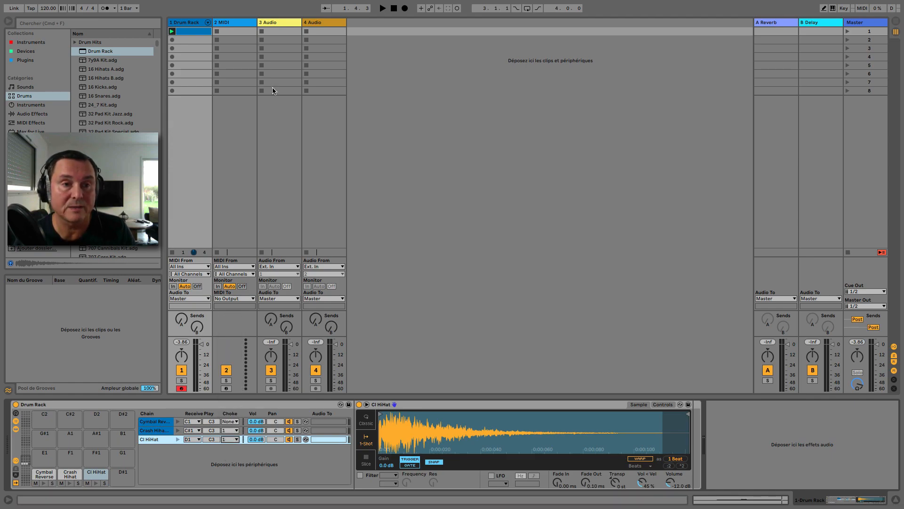
Step: Reopen the drum clip's notes and play it to hear the effect of the choke group
double_click(203, 29)
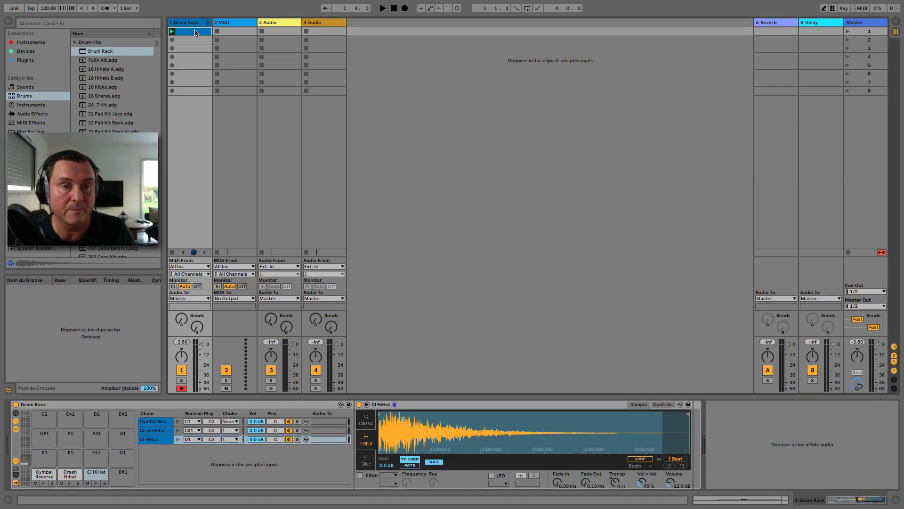
left_click(474, 310)
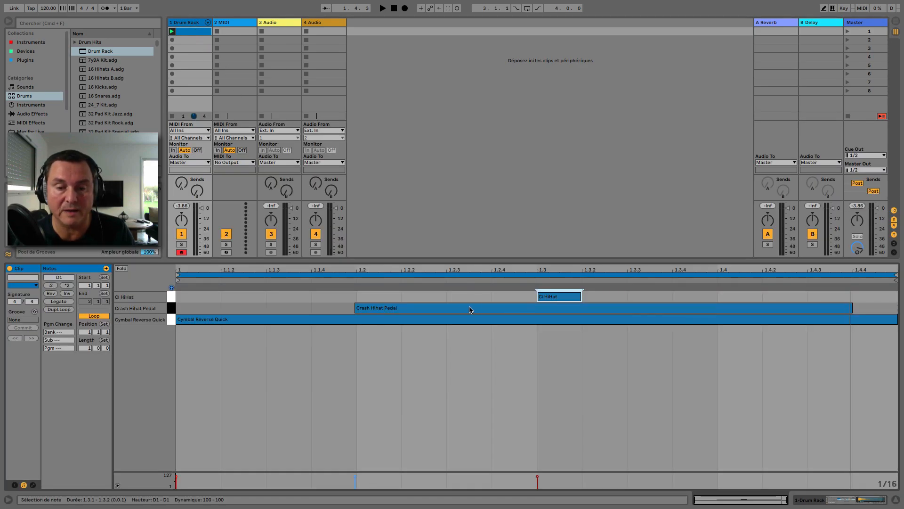
key("space")
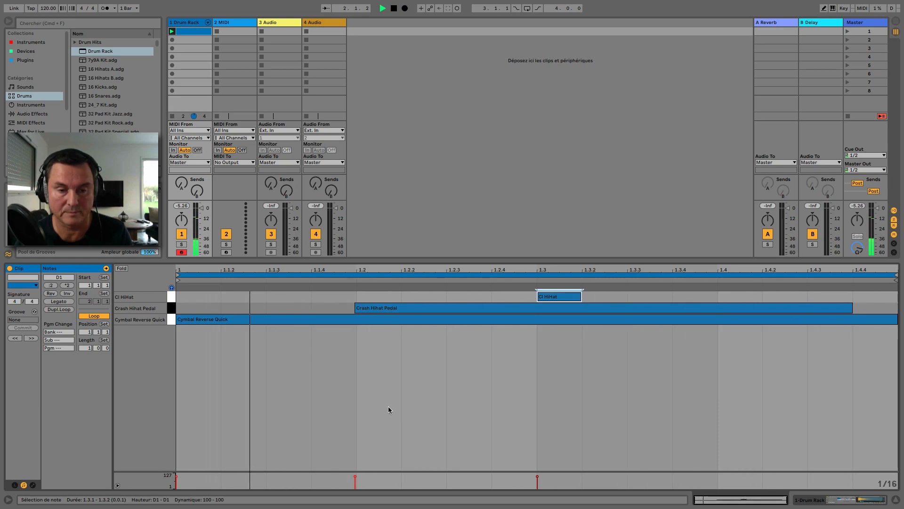
Step: Deactivate the Cymbal Reverse Quick note and play the clip with only the two hi-hat notes
left_click(445, 321)
key("0")
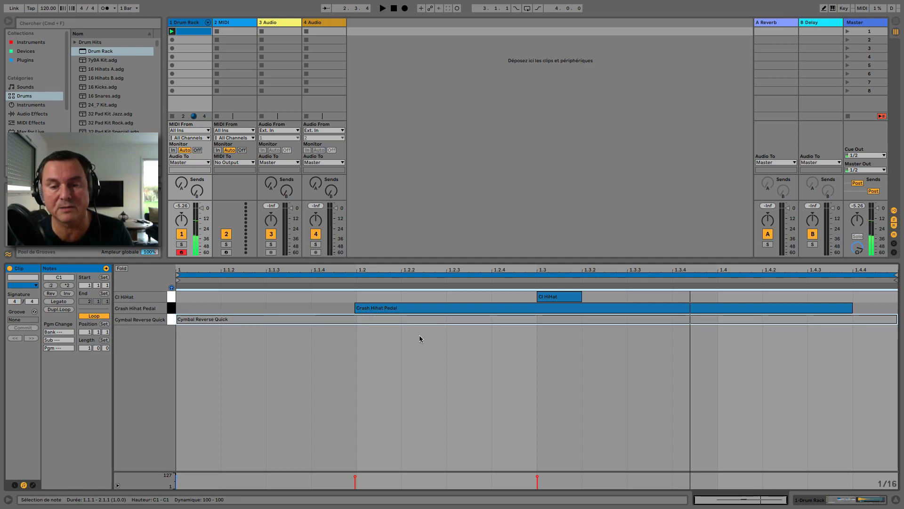
key("space")
left_click(468, 393)
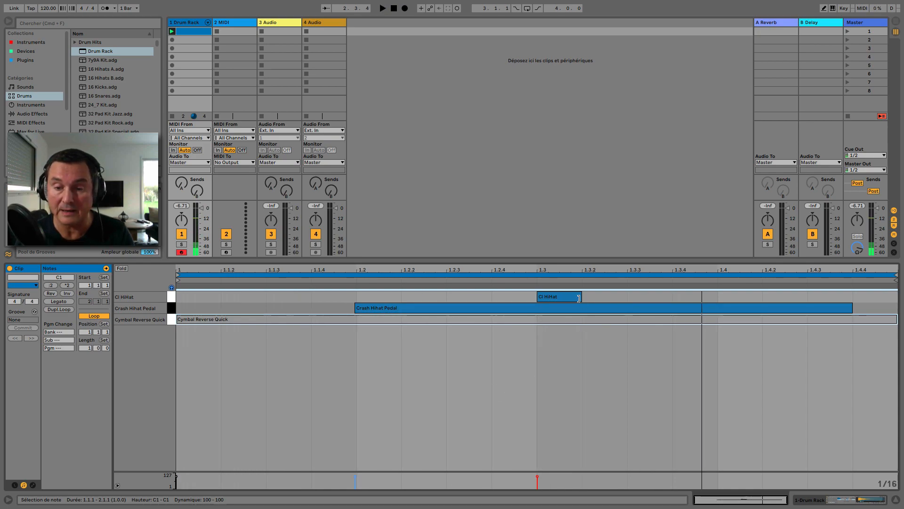
left_click(551, 297)
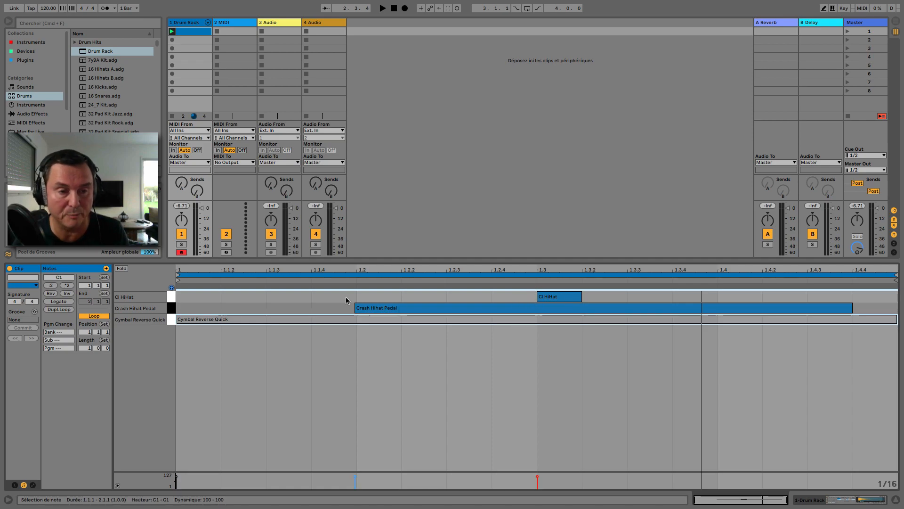
Step: Add a Reverb audio effect to the Drum Rack's Crash Hihat chain
double_click(189, 25)
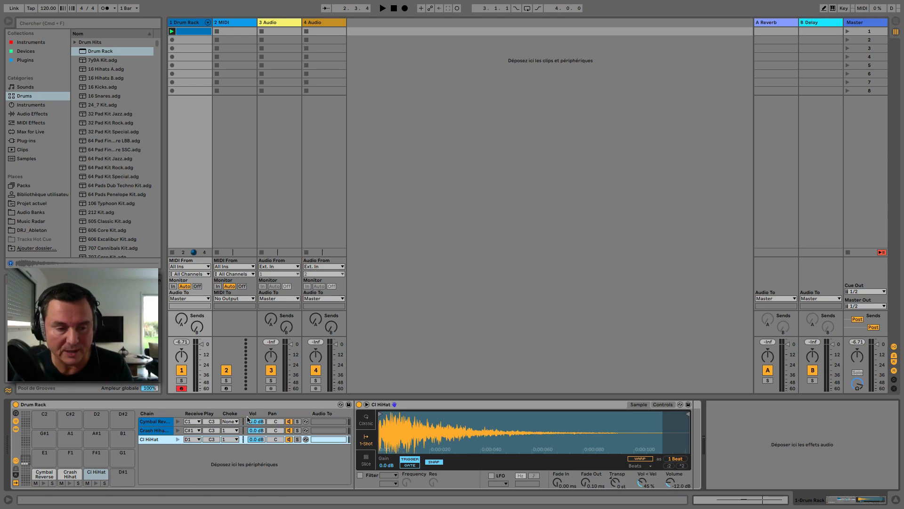
left_click(153, 432)
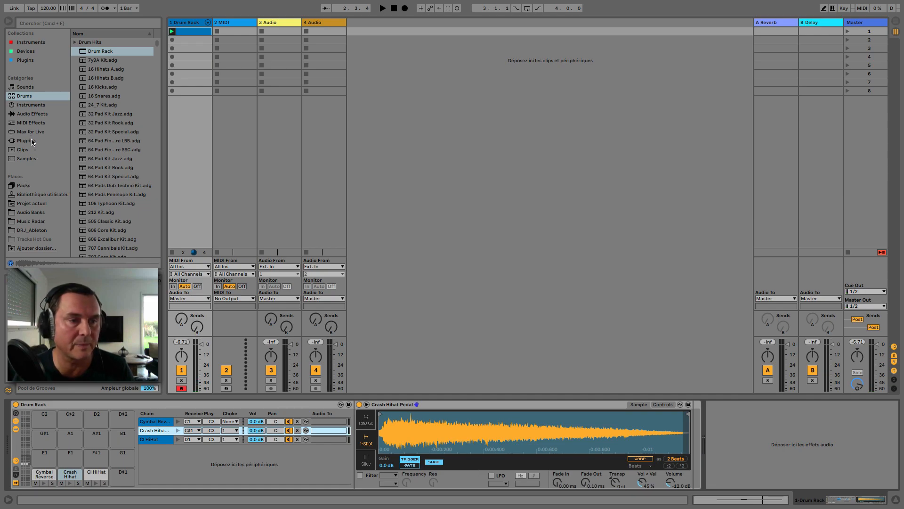
left_click(30, 114)
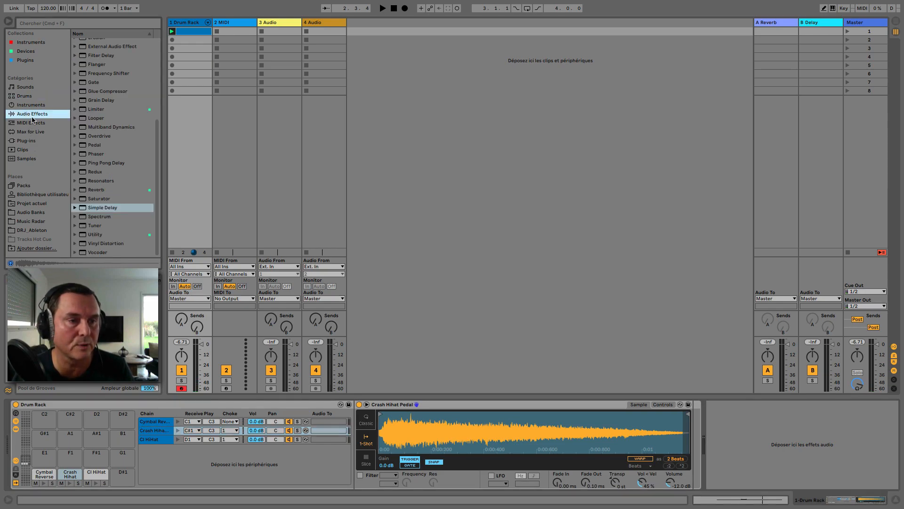
left_click(98, 190)
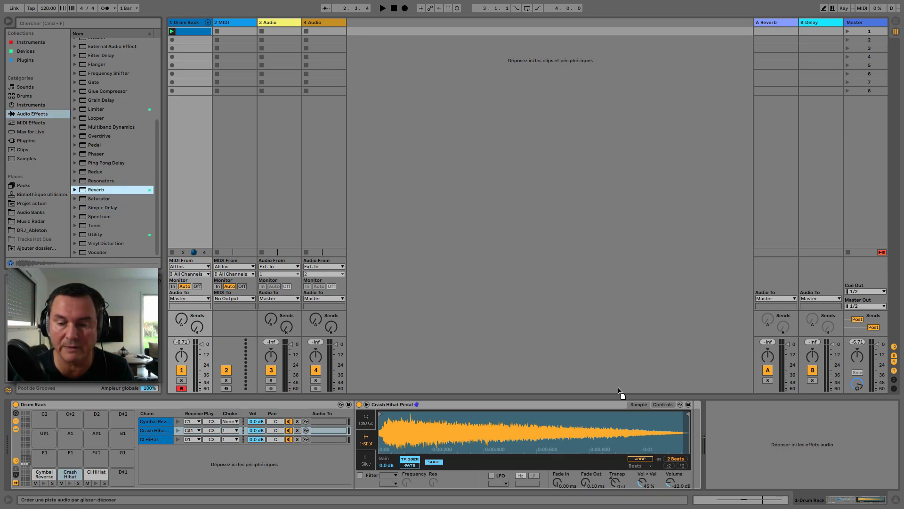
left_click_drag(693, 426, 693, 426)
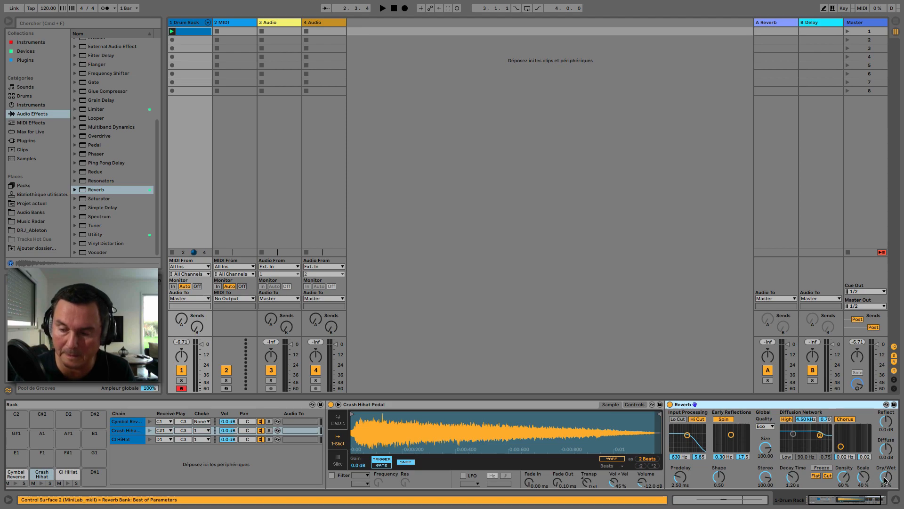
Step: Set the crash's Reverb to 87% Dry/Wet, High quality and a decay time of 17.7 s
left_click_drag(884, 477, 884, 465)
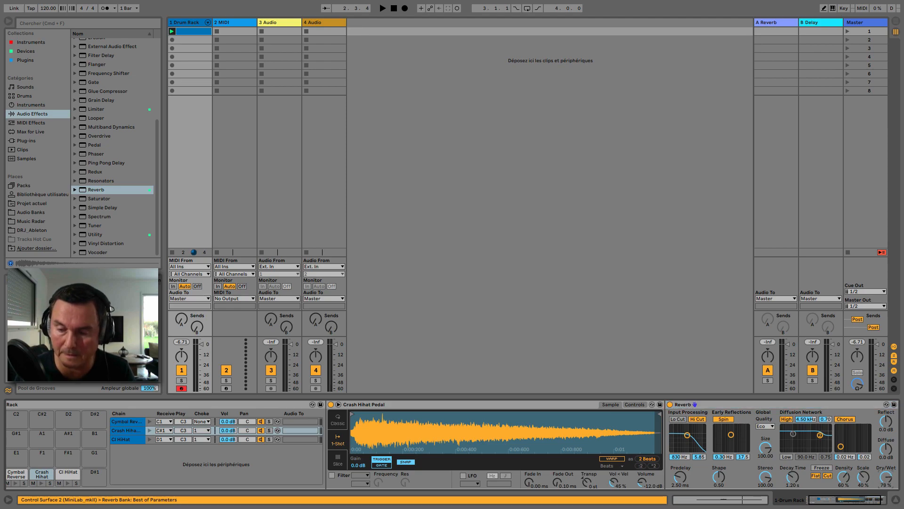
left_click(765, 426)
left_click(765, 450)
left_click_drag(795, 479, 794, 464)
Step: Play the drum clip to hear the crash with its reverb, and reopen the clip's notes
key("space")
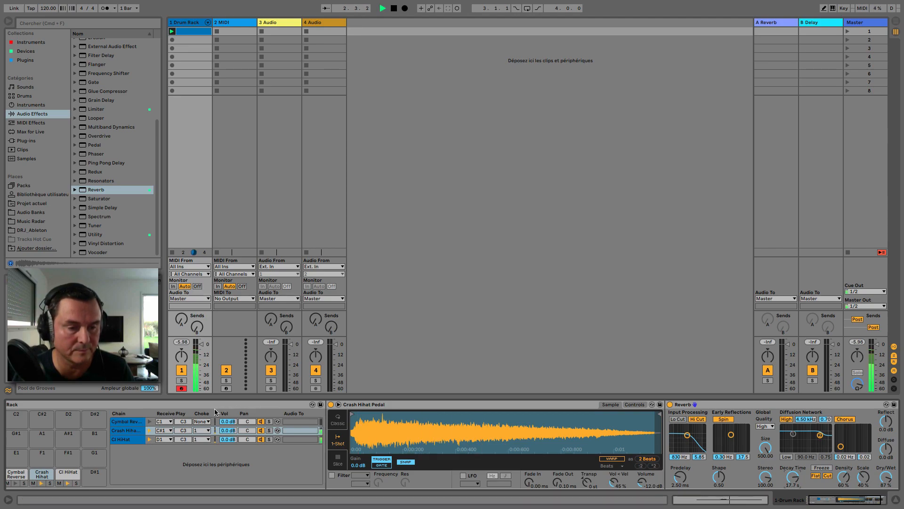
key("space")
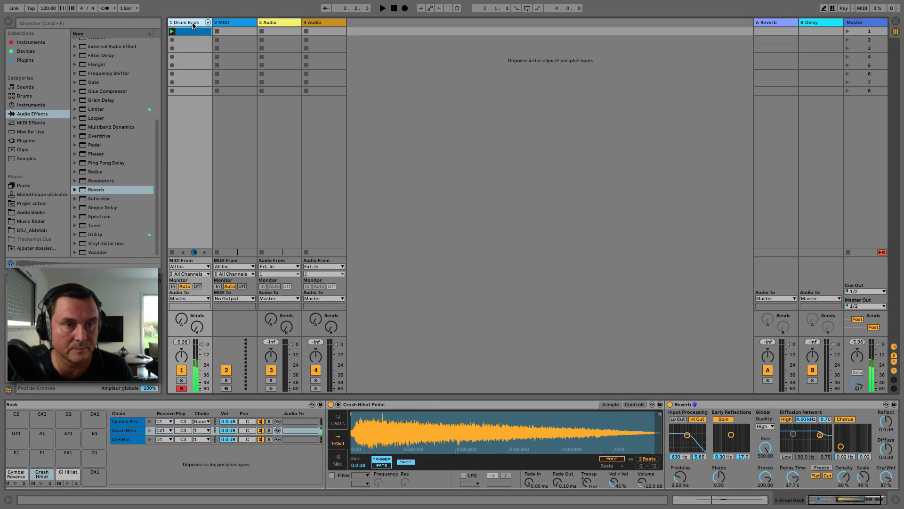
double_click(197, 32)
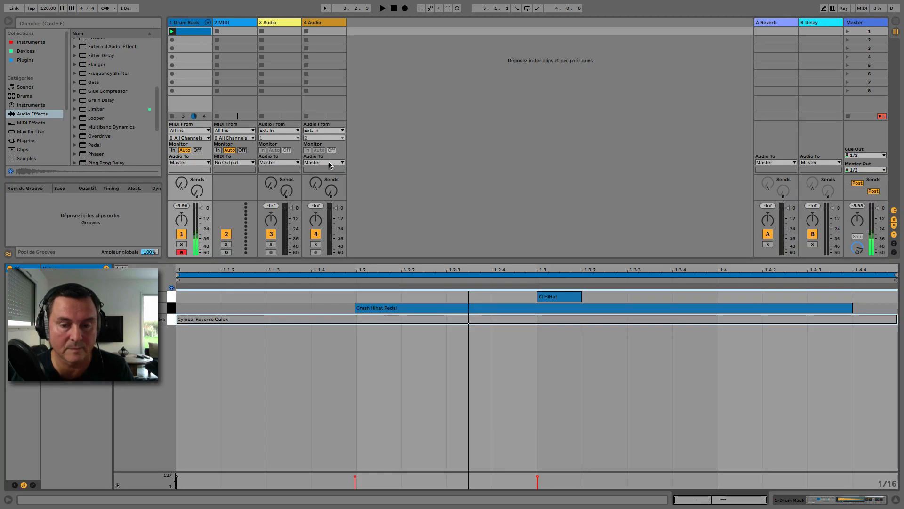
Step: Move the Crash Hihat Pedal note to the start of the clip and the Cl HiHat note to beat 1.2
left_click(193, 22)
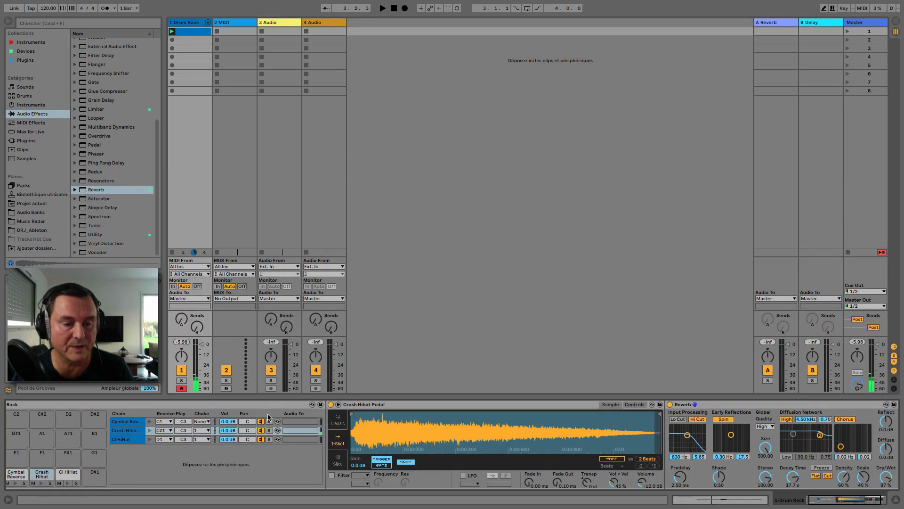
left_click(185, 24)
double_click(186, 32)
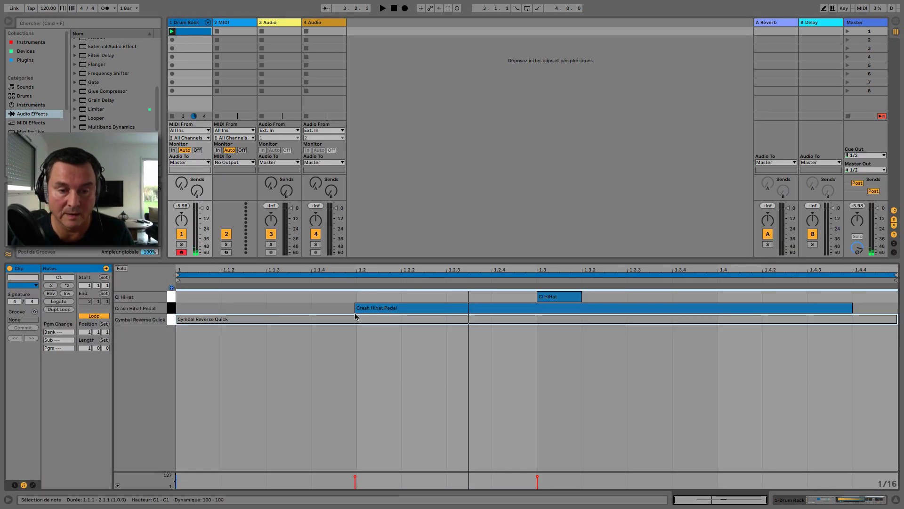
left_click(538, 300)
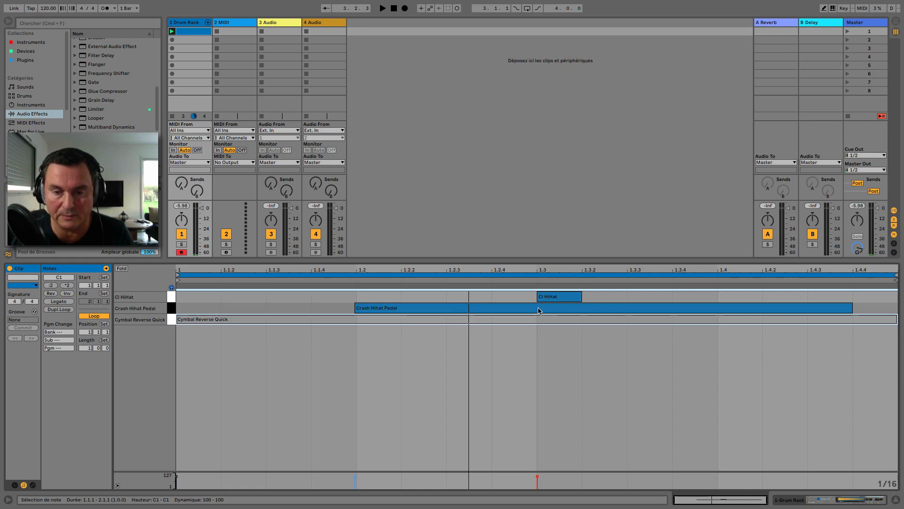
left_click(600, 308, "shift")
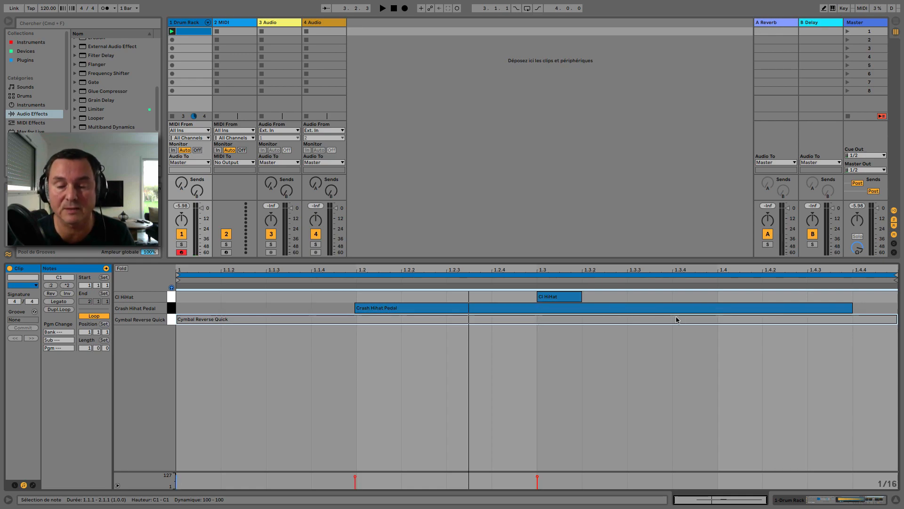
left_click_drag(434, 309, 262, 311)
left_click(544, 297)
left_click_drag(543, 298, 352, 301)
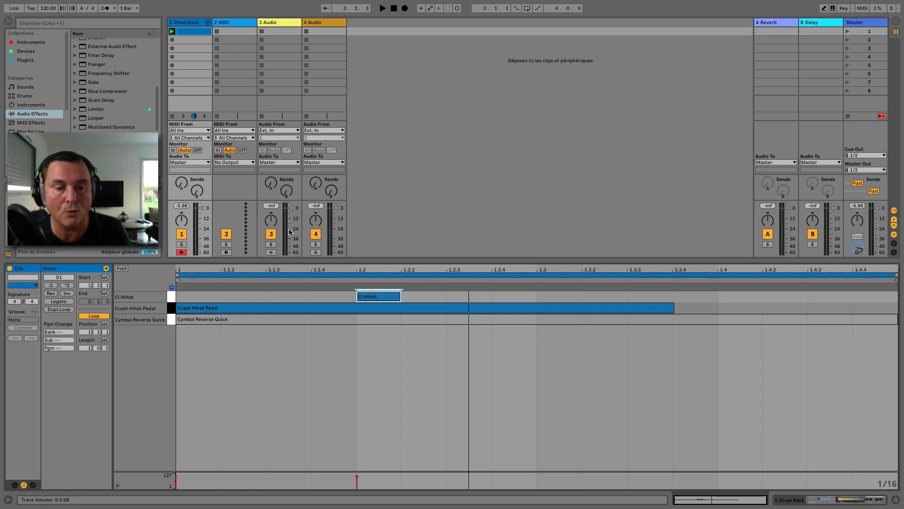
Step: Play the clip with the moved notes before and after setting the crash's Reverb to 56% Dry/Wet
key("space")
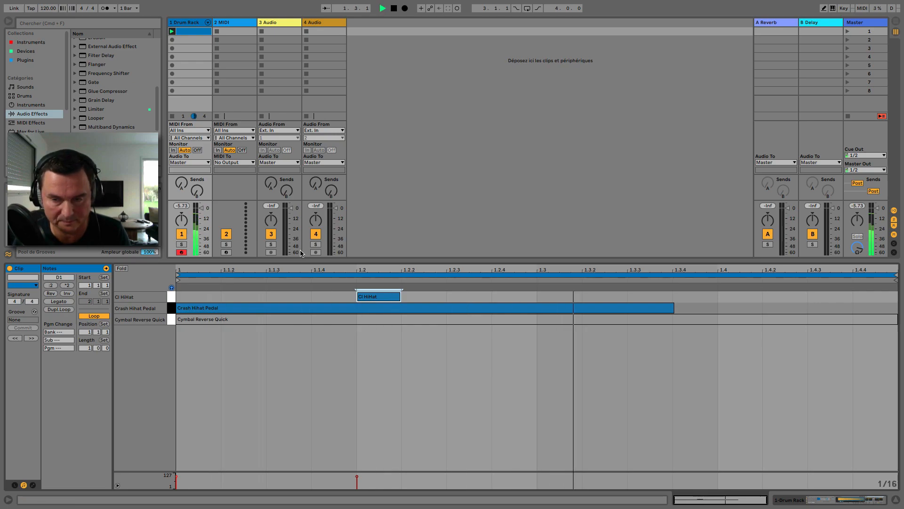
key("space")
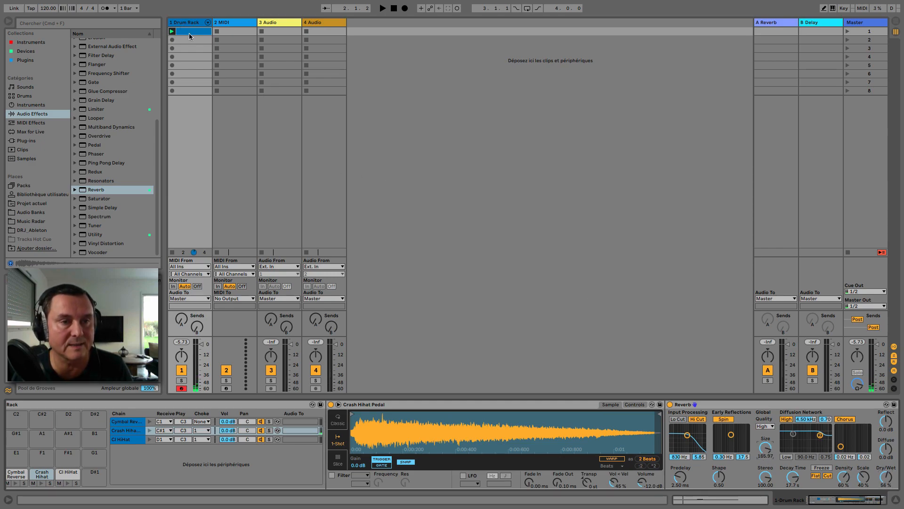
key("space")
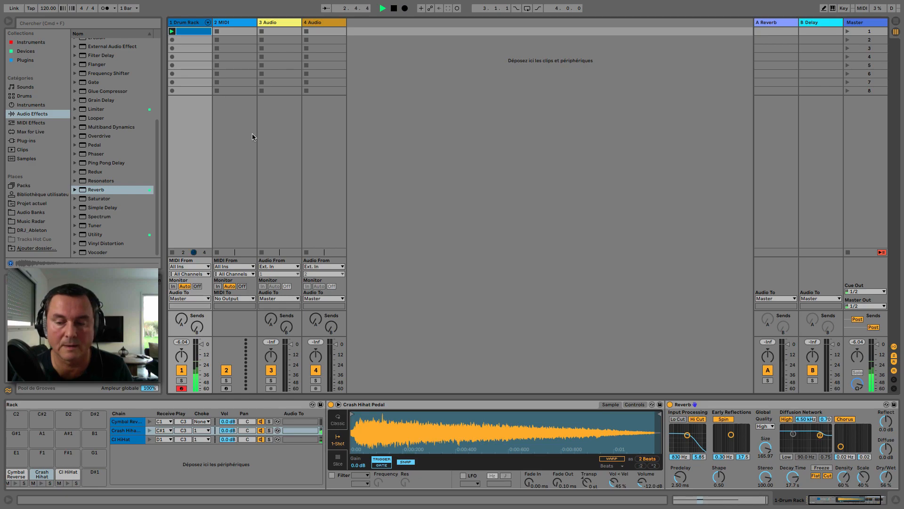
Step: Set the choke group of the Crash Hihat and Cl HiHat chains to None
left_click(207, 432)
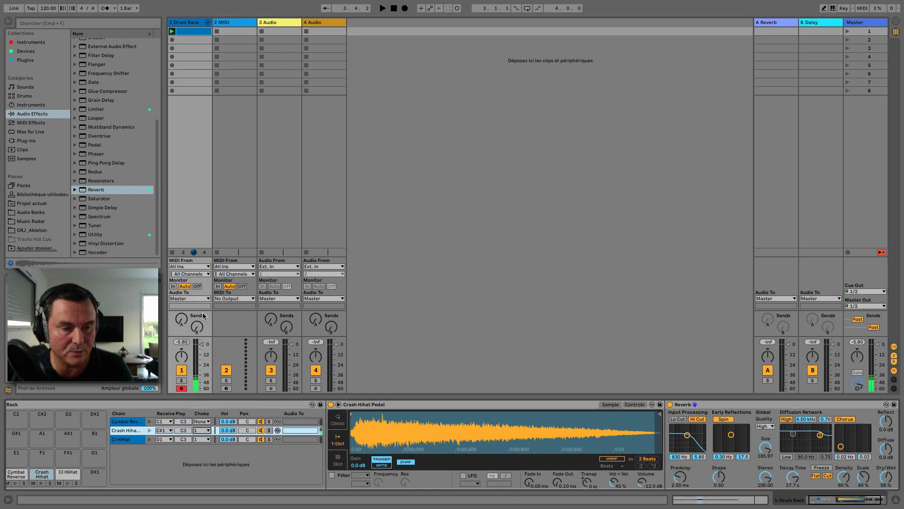
left_click(208, 433)
left_click(204, 312)
left_click(203, 439)
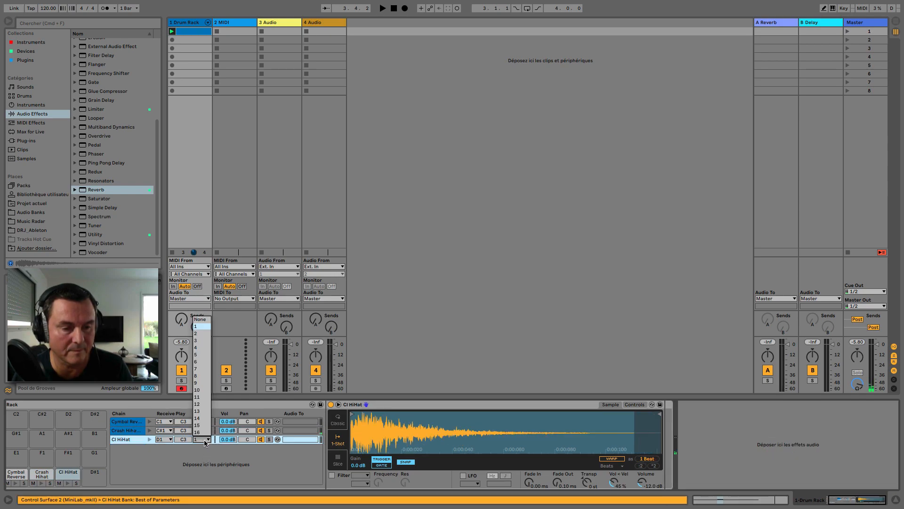
left_click(200, 324)
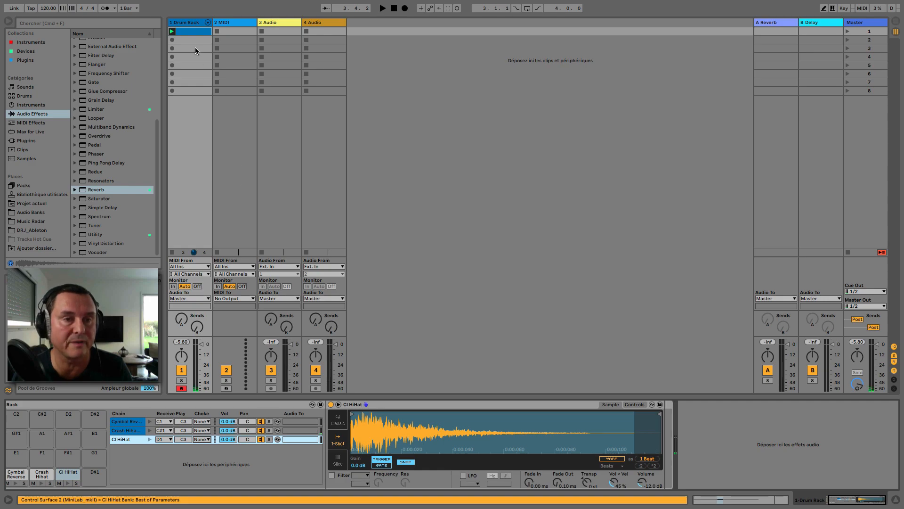
Step: Play the clip without choking and lengthen the Crash Hihat Pedal note to the end of the clip
key("space")
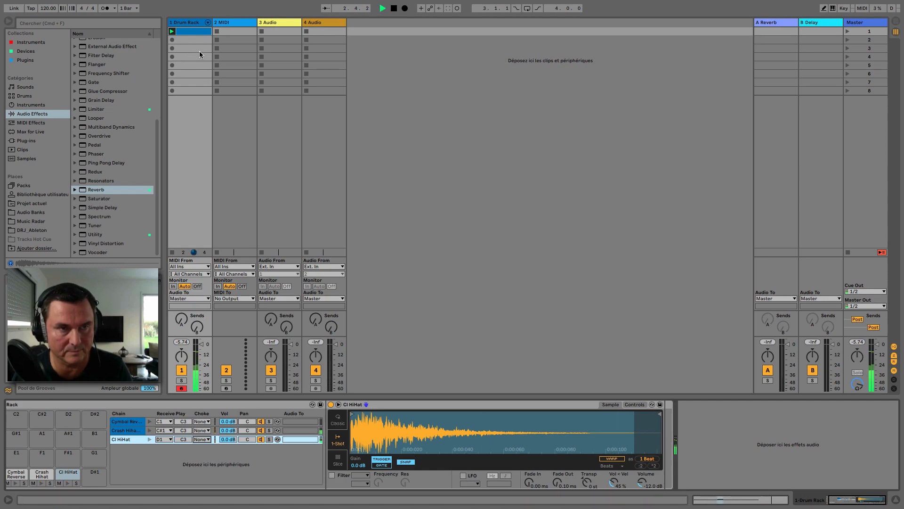
double_click(191, 32)
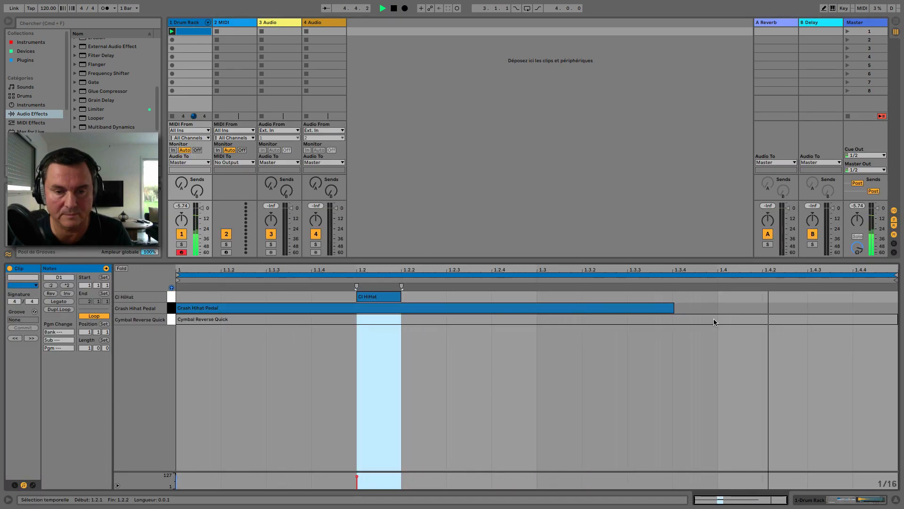
left_click_drag(674, 307, 897, 310)
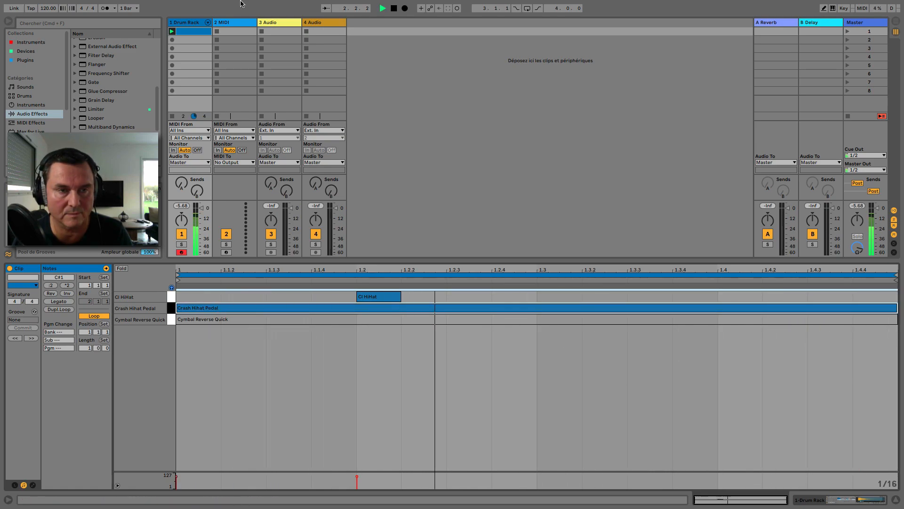
Step: Put the Crash Hihat and Cl HiHat chains back in choke group 1 and play the clip with its notes shown
double_click(191, 23)
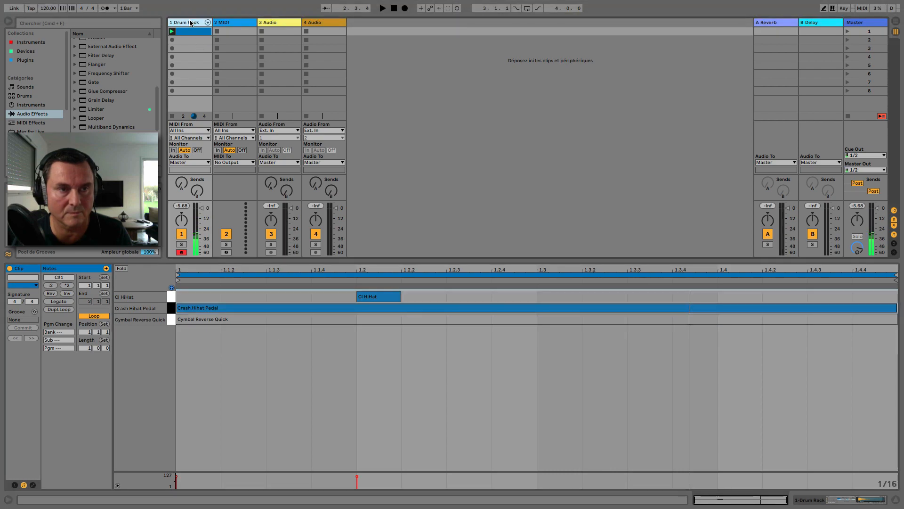
left_click(200, 431)
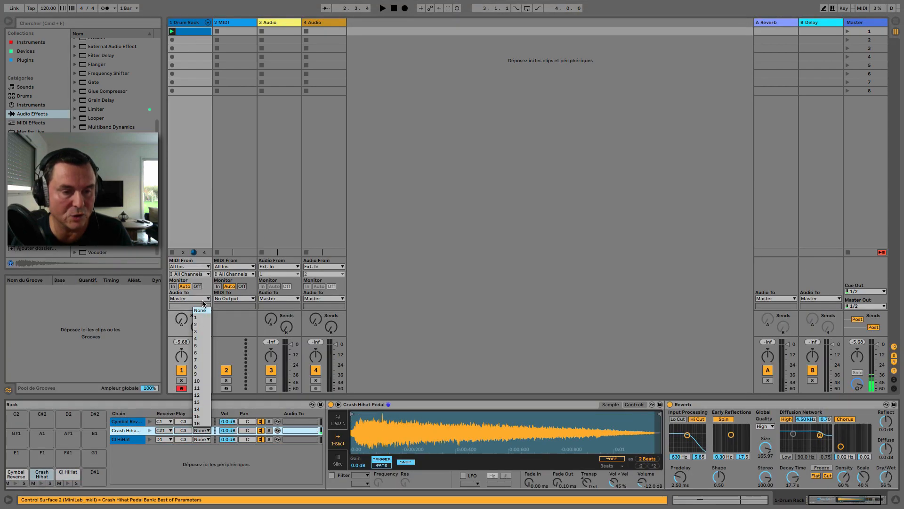
left_click(196, 317)
left_click(202, 441)
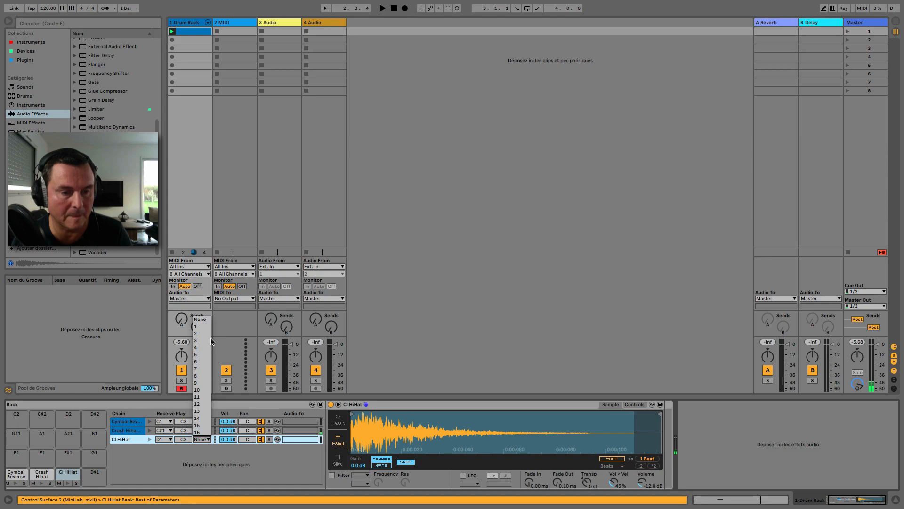
left_click(203, 327)
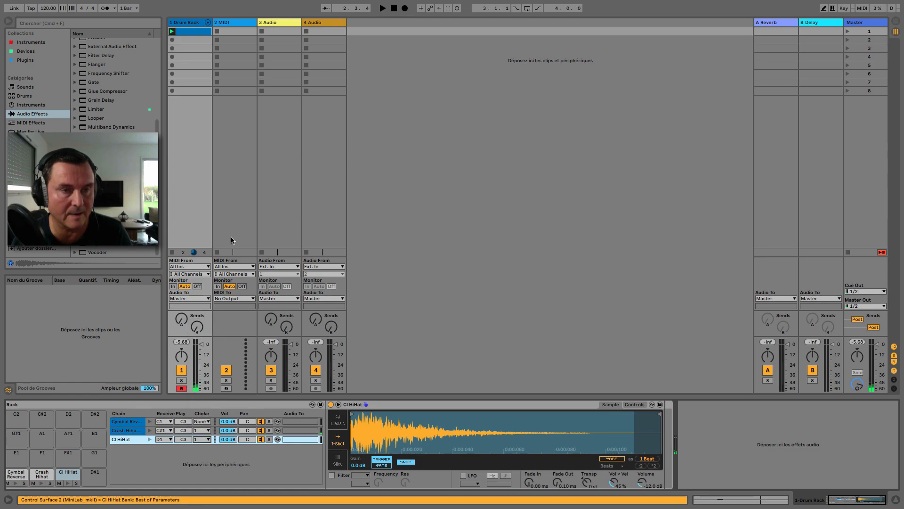
double_click(192, 31)
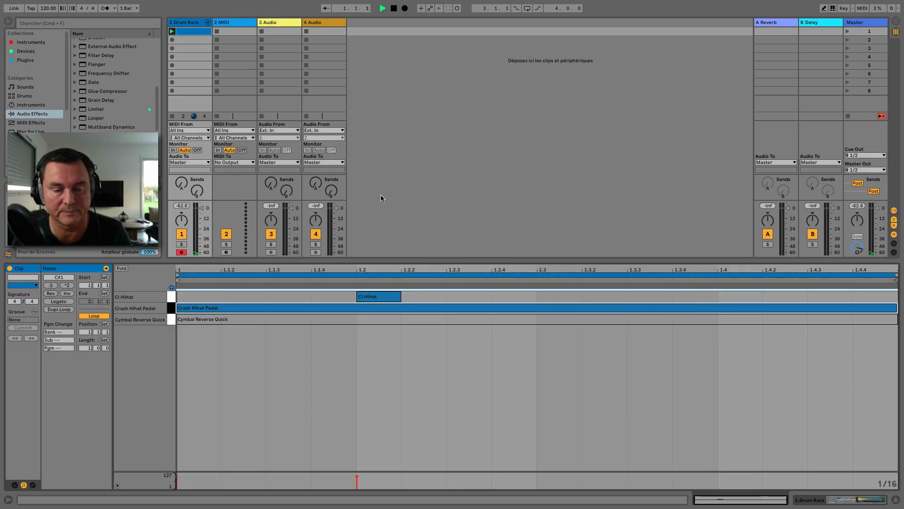
key("space")
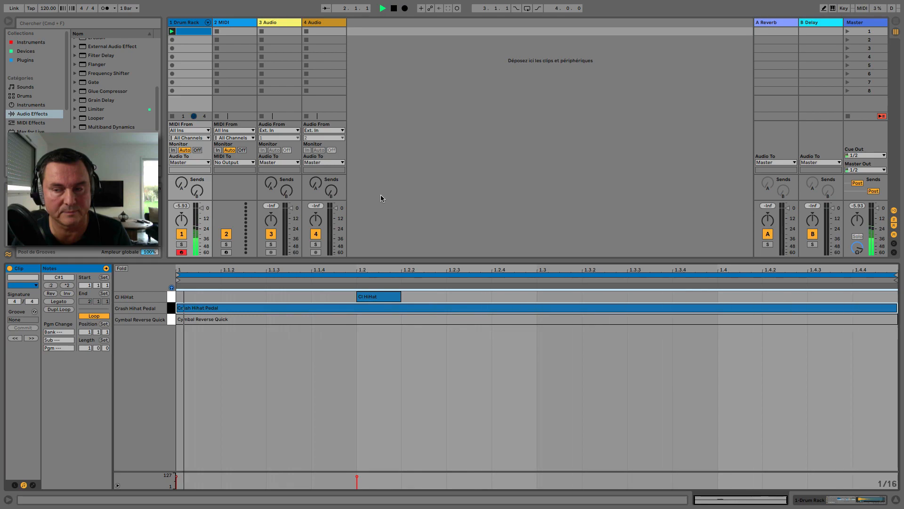
Step: Return to the Drum Rack's chains and set both hi-hat chokes to None while the clip plays
double_click(185, 22)
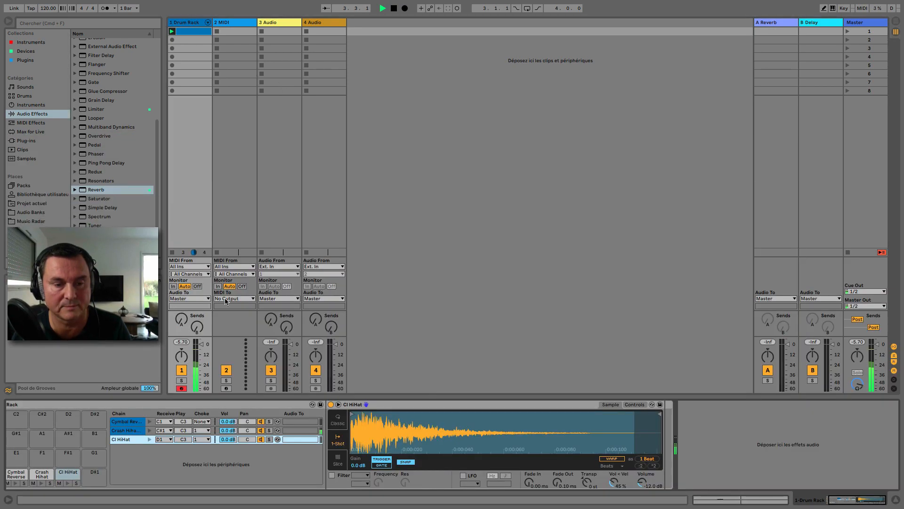
left_click(208, 431)
left_click(200, 313)
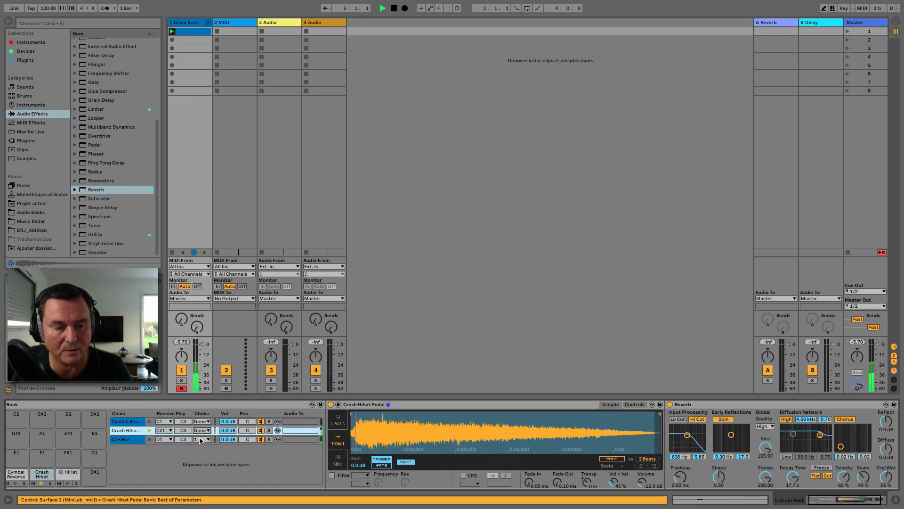
left_click(200, 440)
left_click(201, 323)
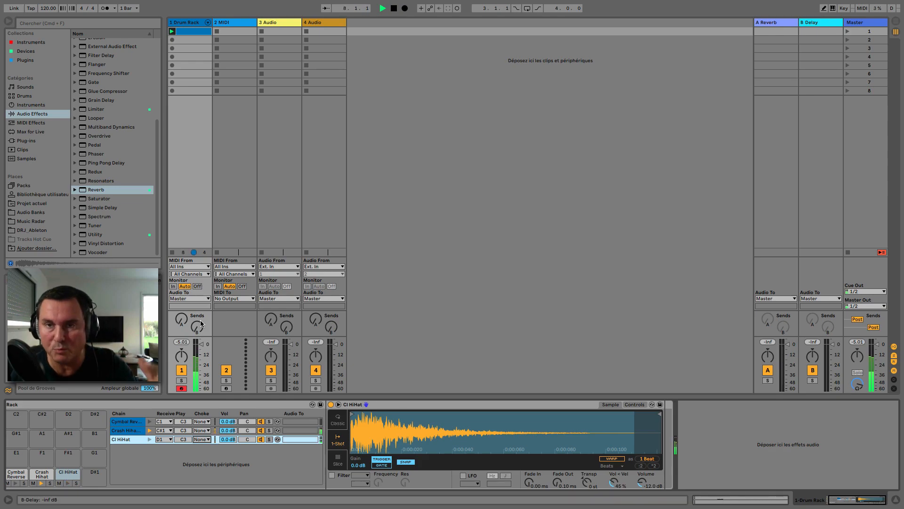
Step: Assign the Crash Hihat and Cl HiHat chains to choke group 1 again
left_click(207, 431)
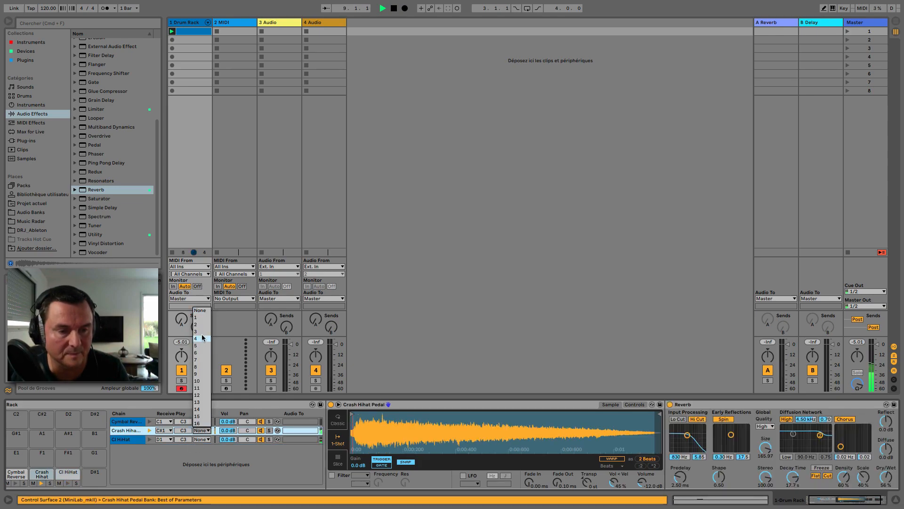
left_click(200, 317)
left_click(201, 440)
left_click(204, 326)
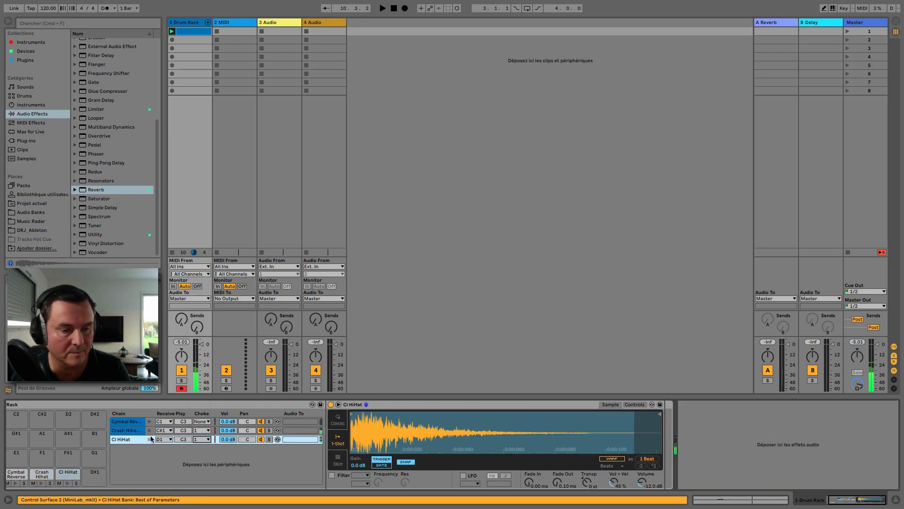
Step: Replace the Reverb on the Crash Hihat chain with a Simple Delay and play the clip
left_click(138, 433)
left_click(698, 408)
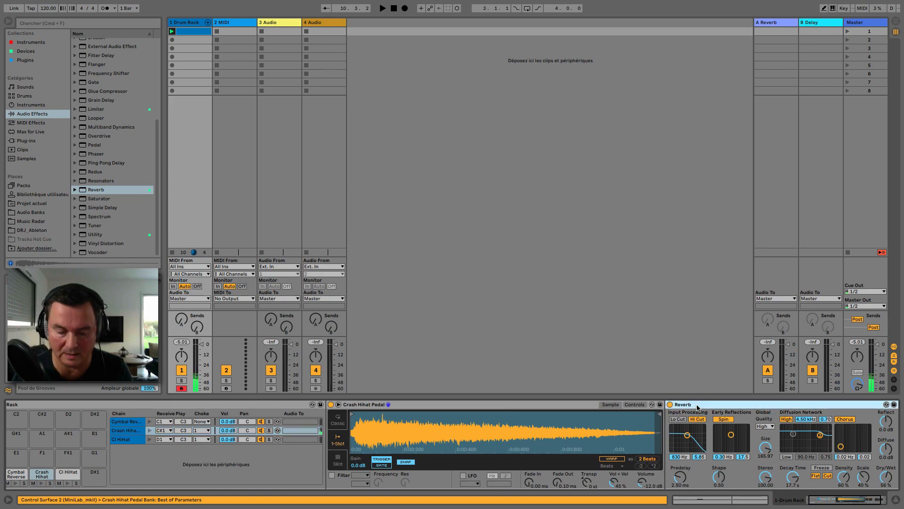
key("Delete")
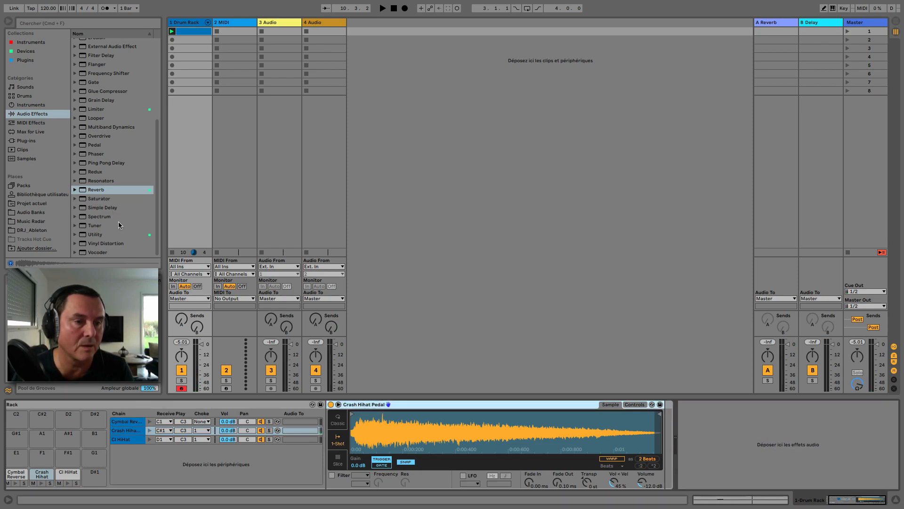
left_click_drag(97, 209, 669, 433)
key("space")
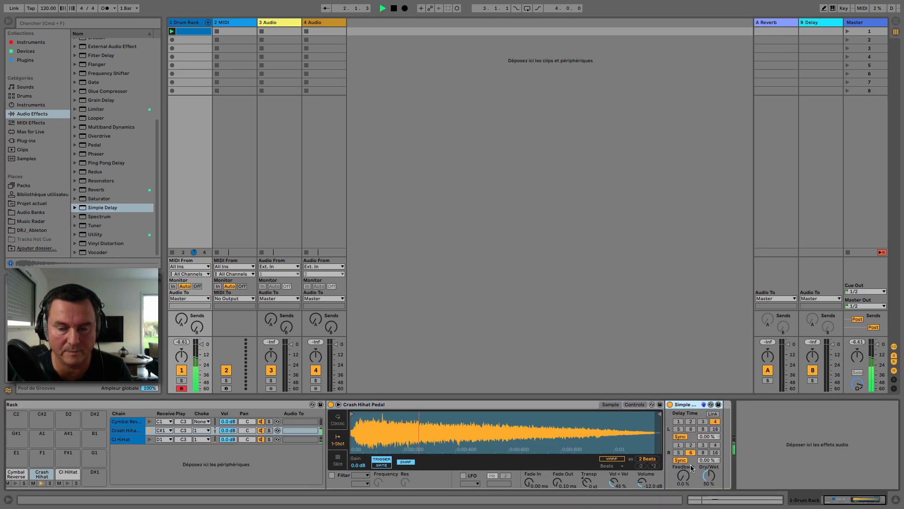
Step: Set the choke of both hi-hat chains to None to hear the delayed crash ring on during playback
left_click(201, 430)
left_click(200, 311)
left_click(201, 439)
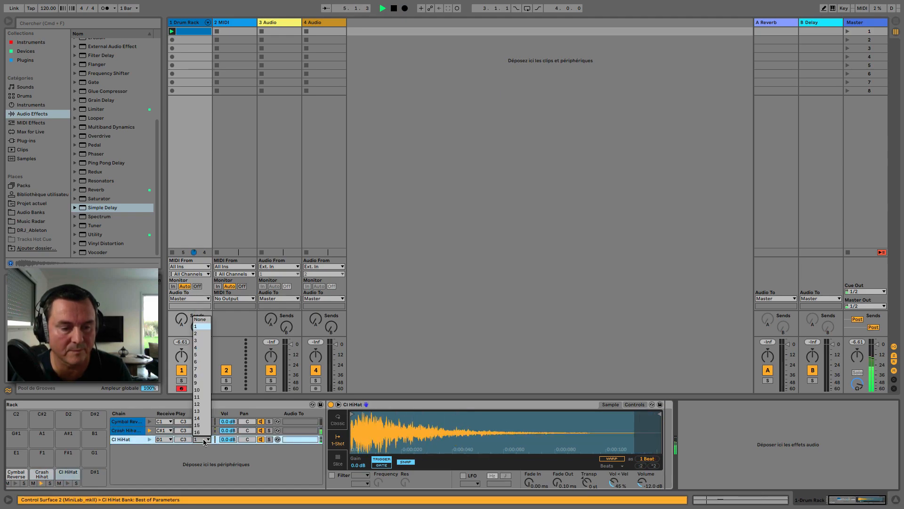
left_click(201, 321)
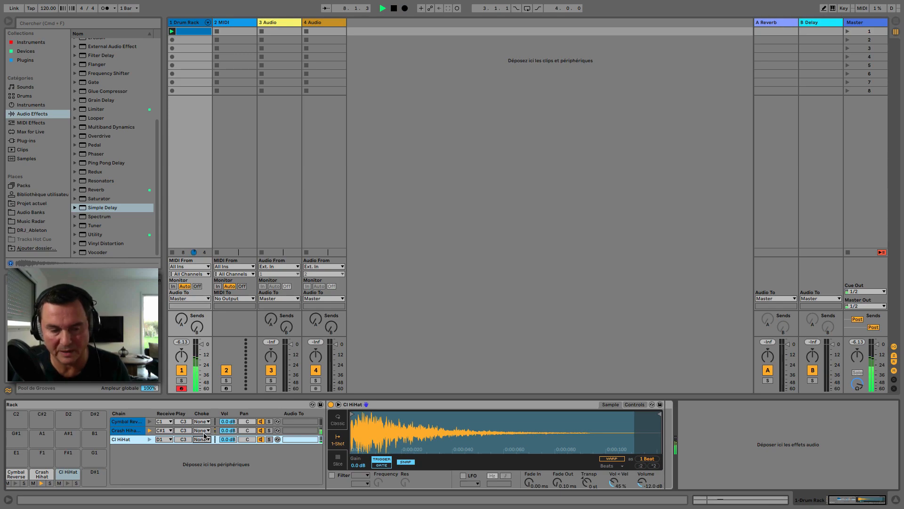
Step: Reassign both hi-hat chains to choke group 1 to hear the delayed crash choked during playback
left_click(203, 430)
left_click(203, 316)
left_click(203, 439)
left_click(203, 326)
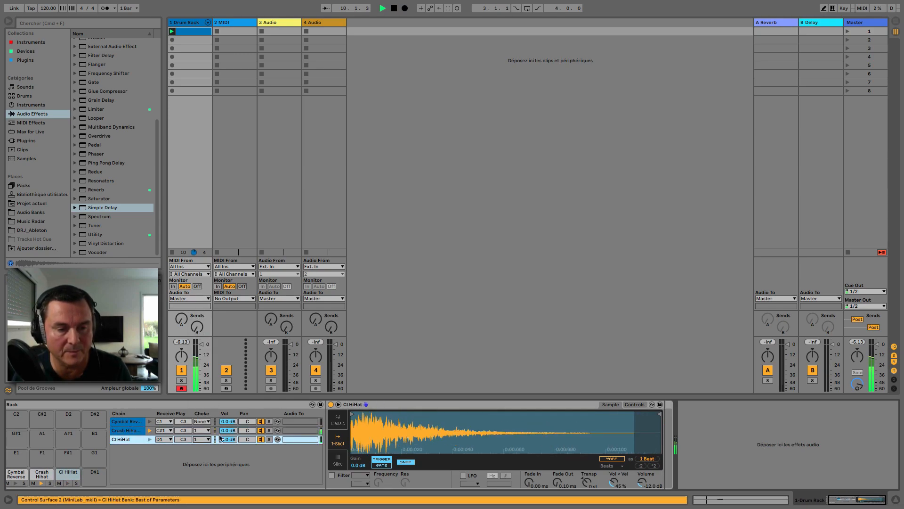